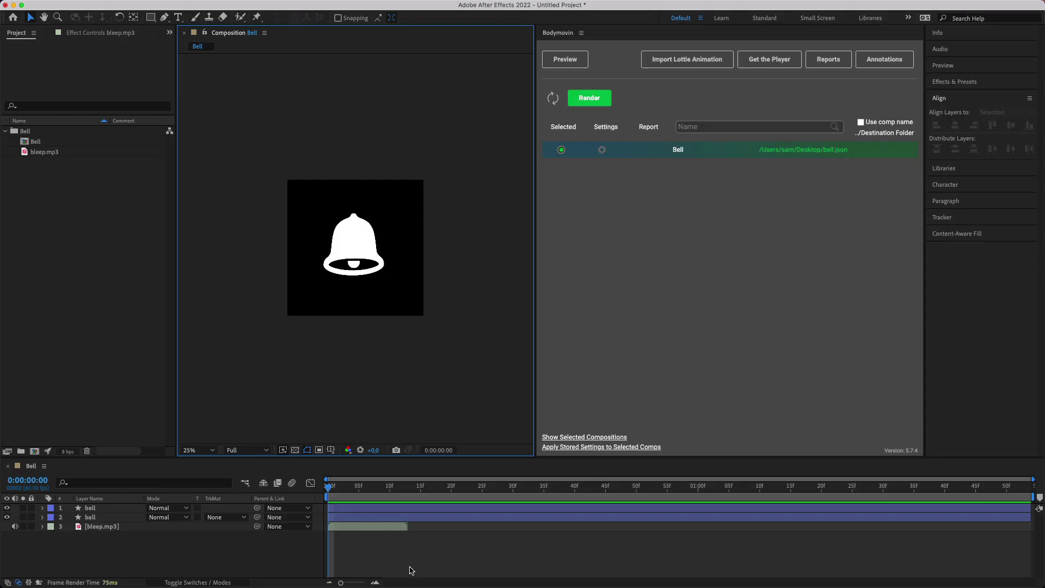
Step: Play and then stop a preview of the Bell composition's bell animation
left_click(410, 570)
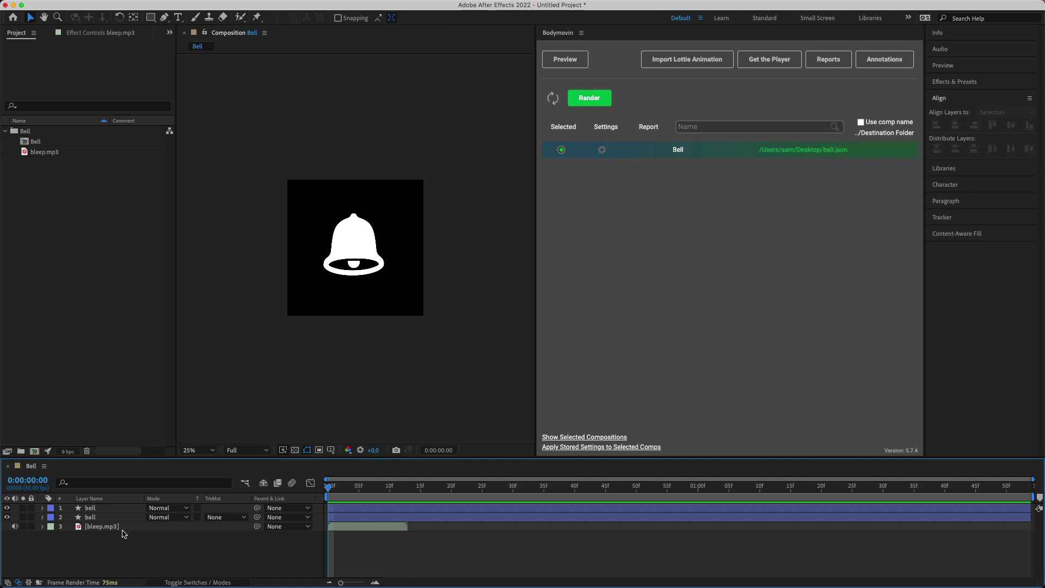
key("space")
key("space")
key("space")
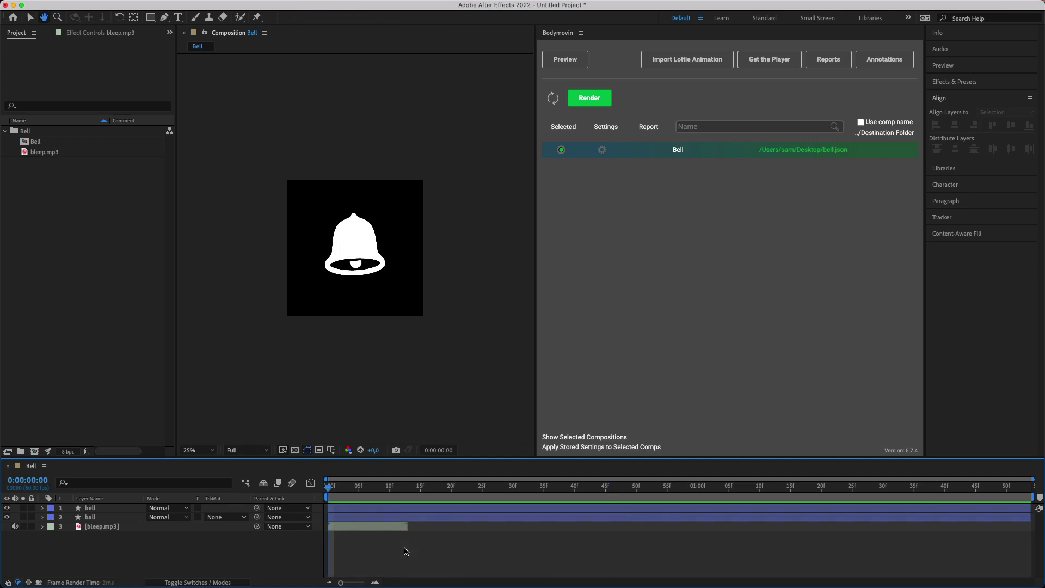
left_click(611, 256)
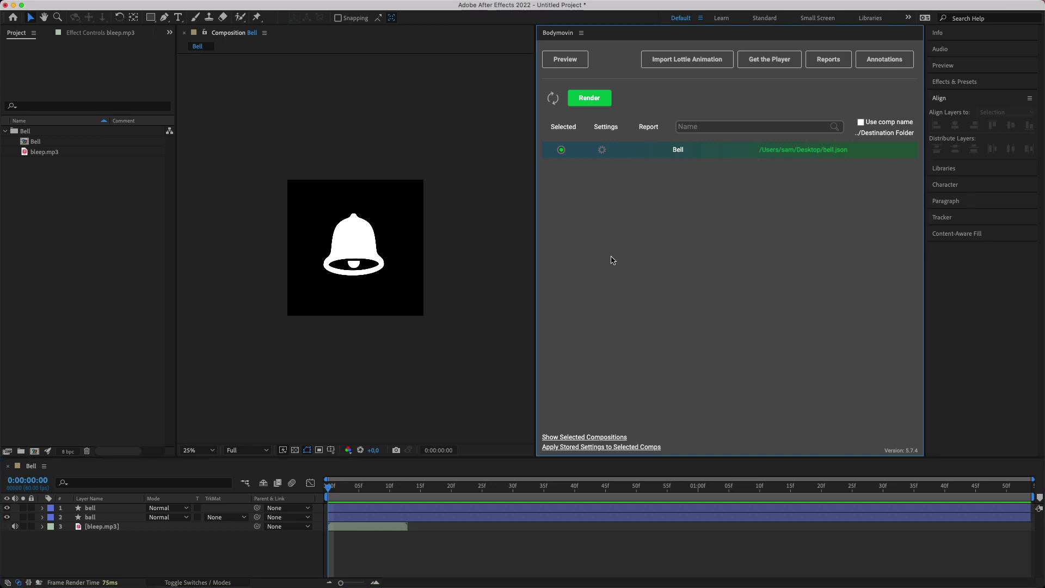
Step: Enable audio export at 16kbps in Bell's Bodymovin settings, save, and render to bell.json
left_click(602, 150)
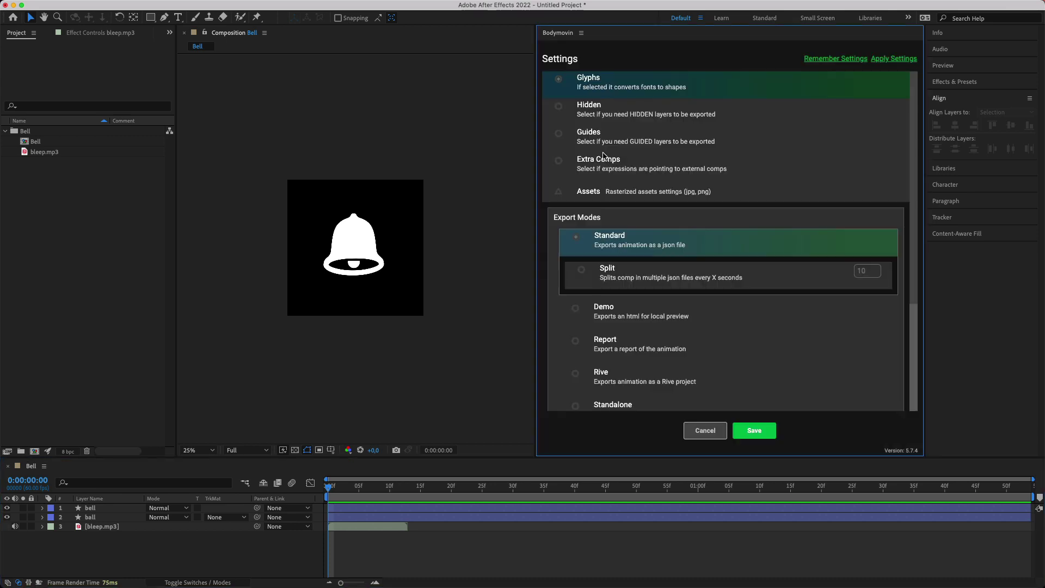
left_click(631, 194)
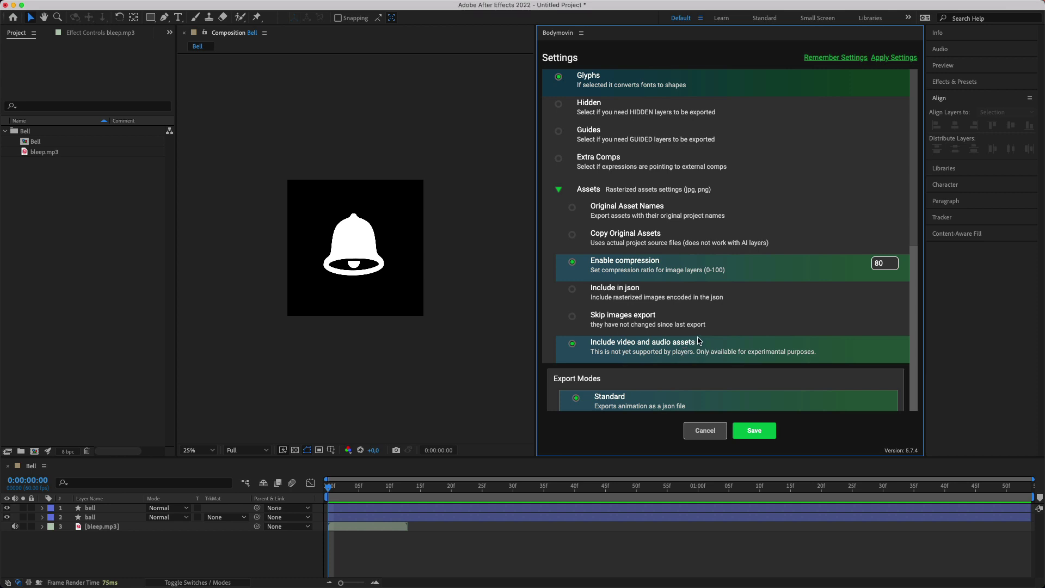
scroll(611, 339, "down", 6)
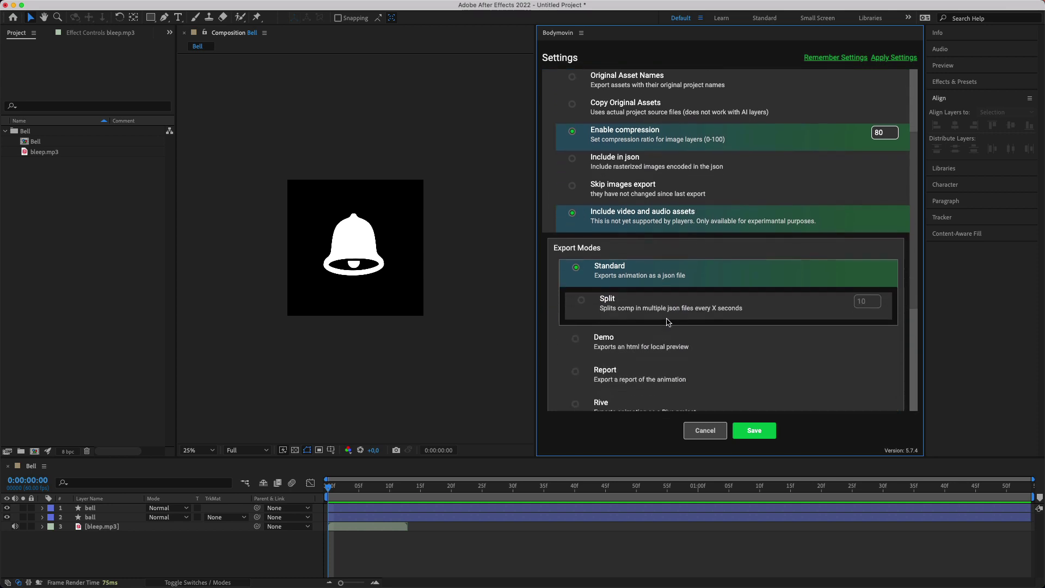
left_click(617, 402)
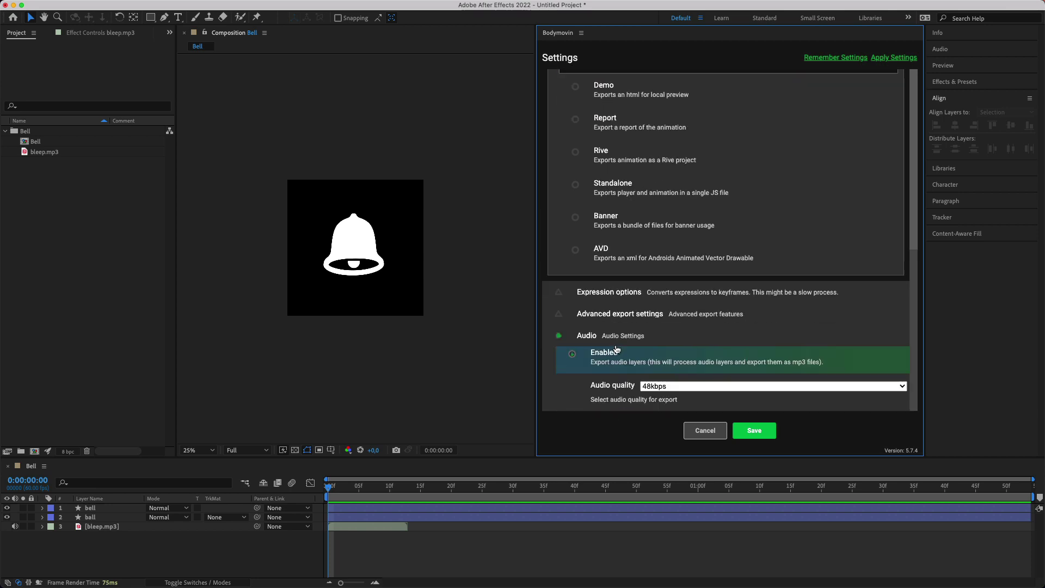
left_click(662, 385)
left_click(661, 395)
left_click(768, 429)
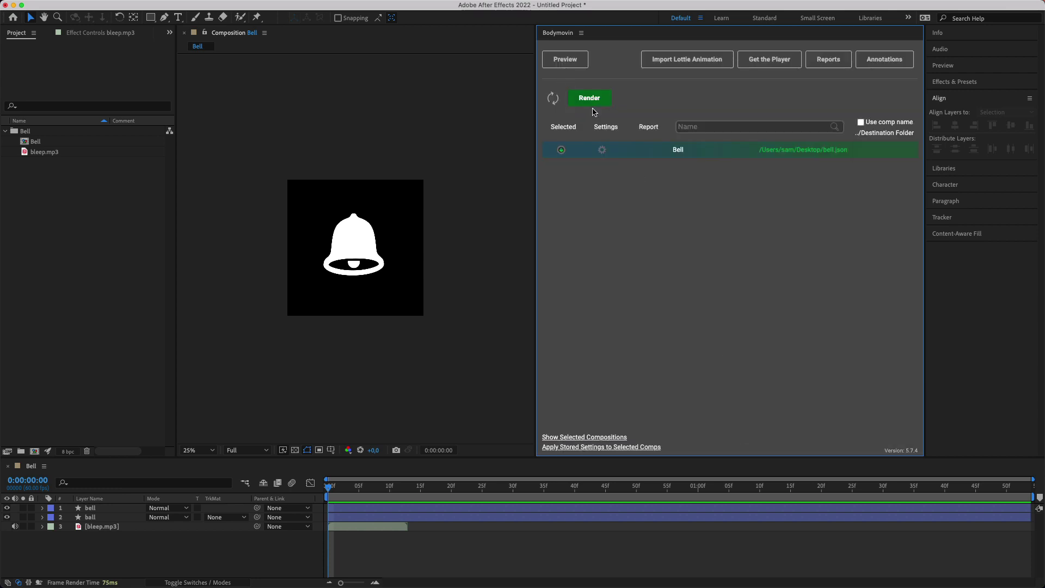
left_click(591, 102)
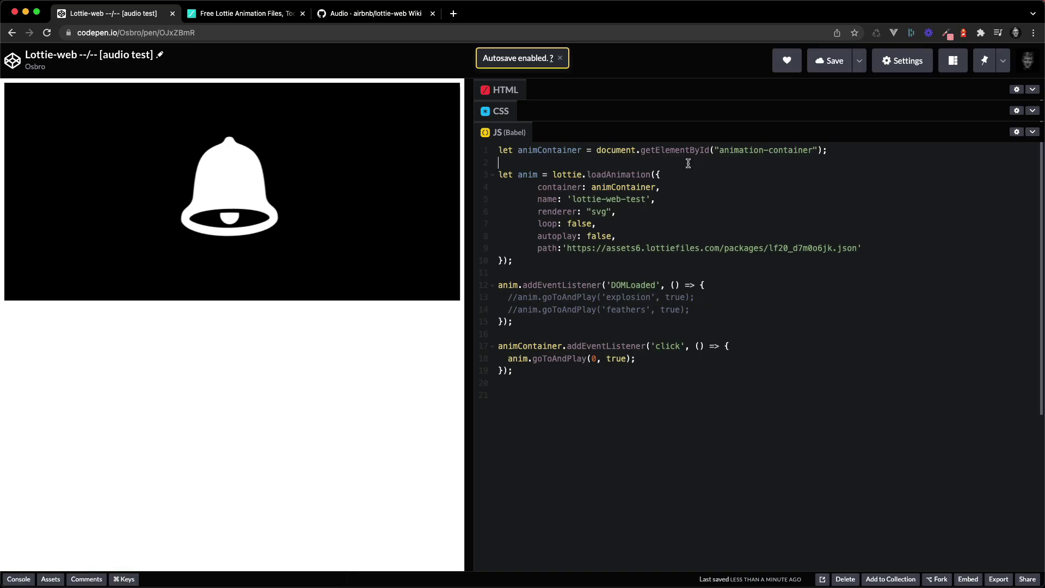
Step: Review the loadAnimation block on lines 3–10 of the pen's JS
left_click(687, 163)
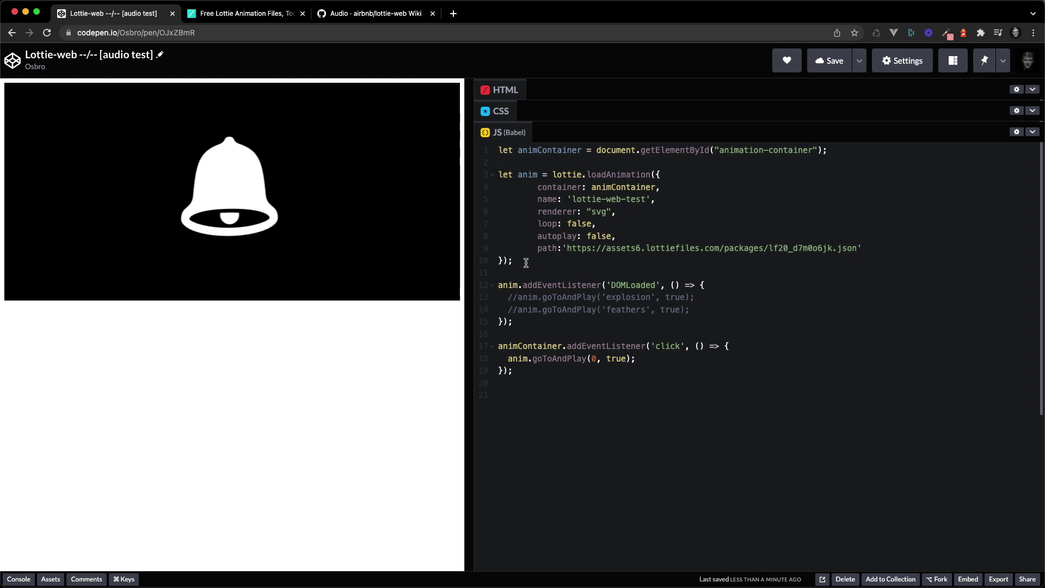
left_click_drag(525, 264, 477, 173)
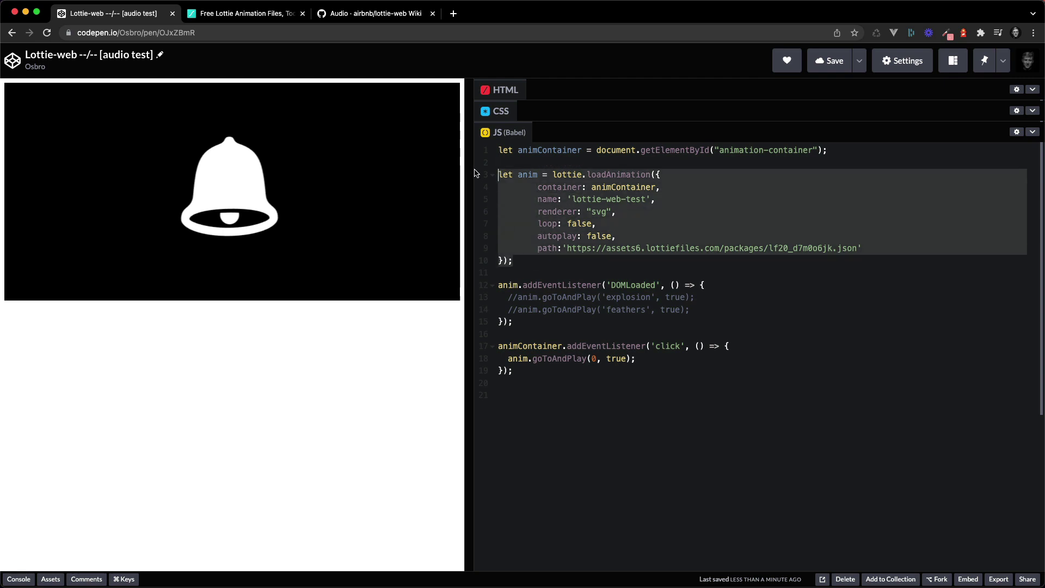
left_click(535, 269)
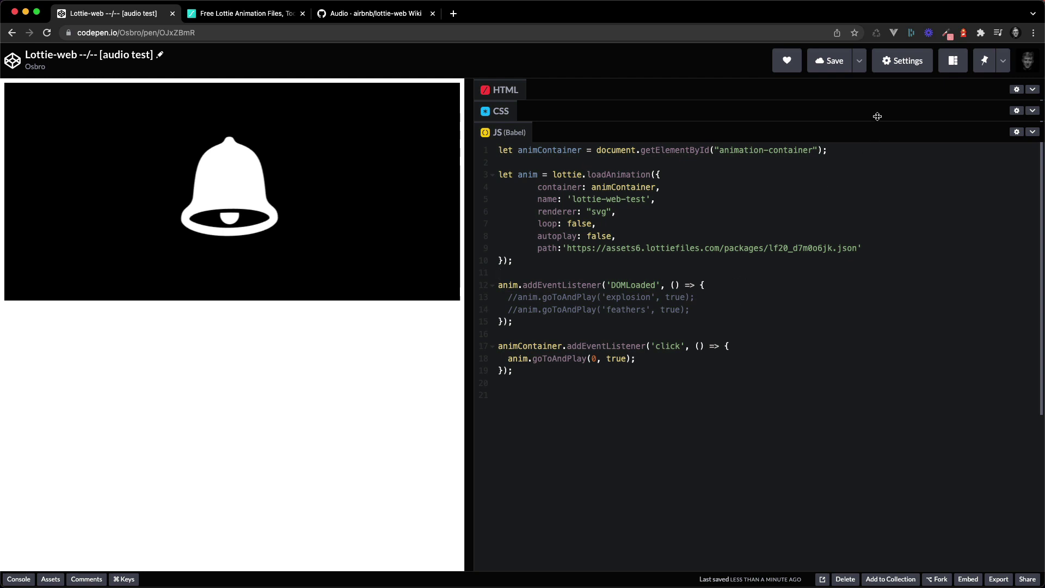
Step: Confirm the pen's JavaScript settings include the howler.min.js external script
left_click(886, 70)
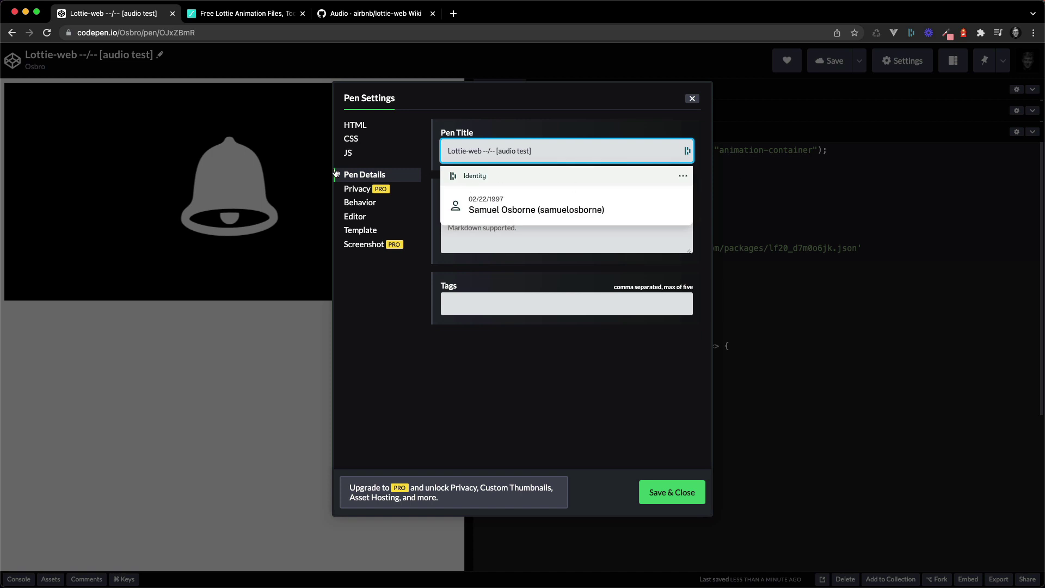
left_click(347, 157)
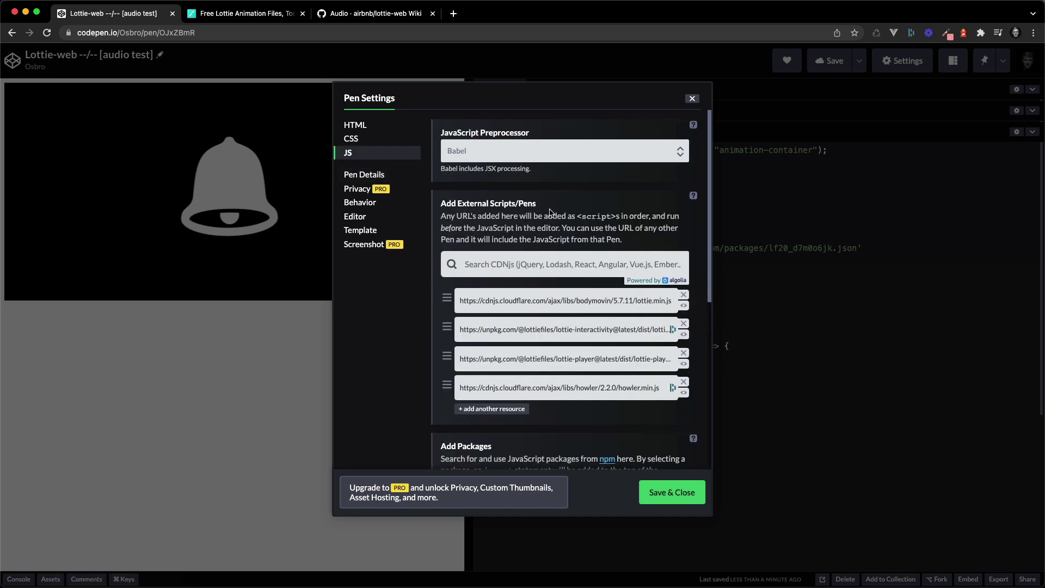
left_click_drag(479, 388, 648, 385)
left_click(758, 347)
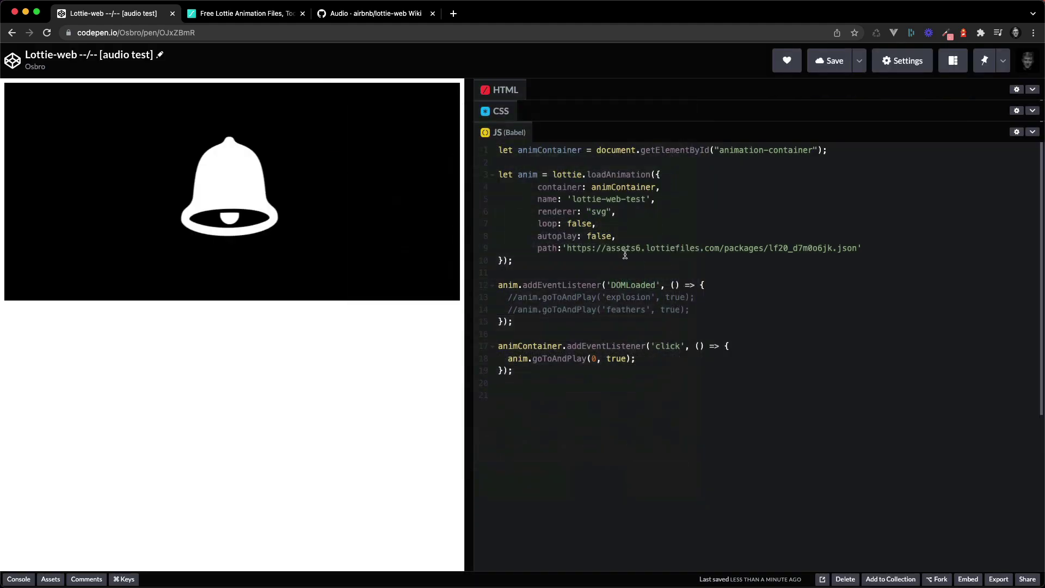
Step: Navigate from the lottie-web wiki home page to the Audio wiki page
left_click(375, 14)
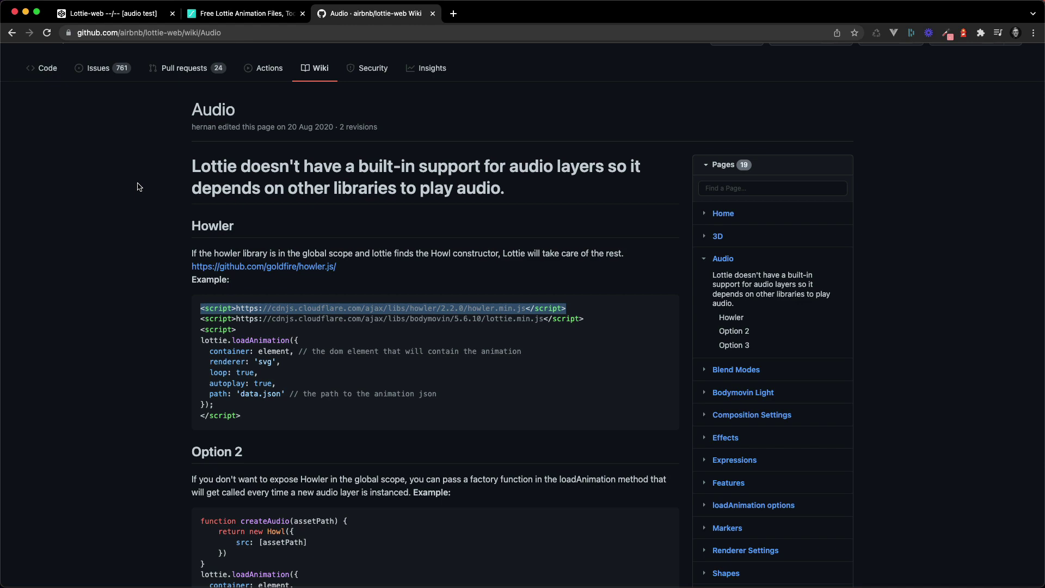
scroll(137, 181, "down", 1)
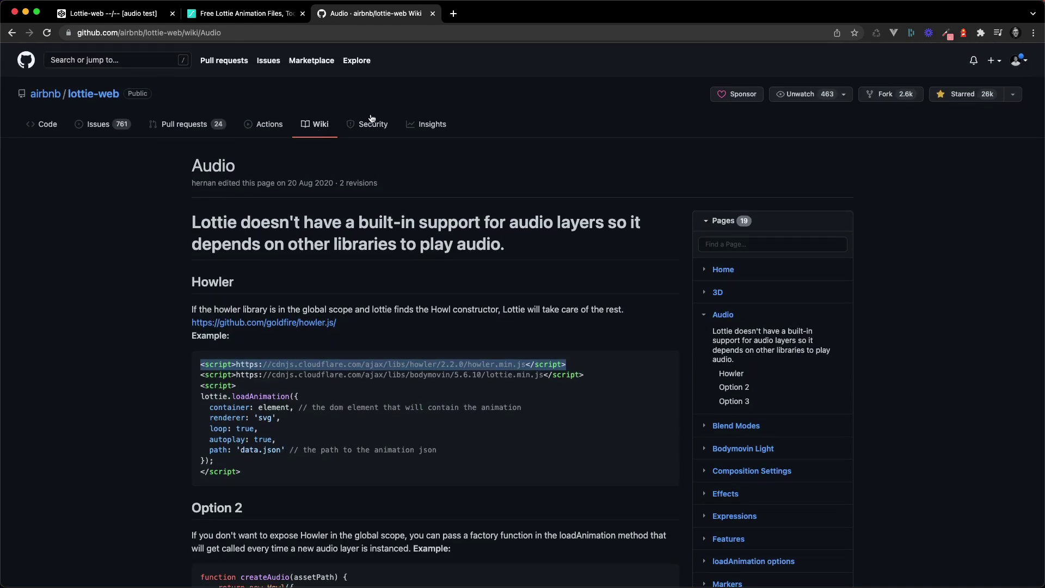
left_click(320, 129)
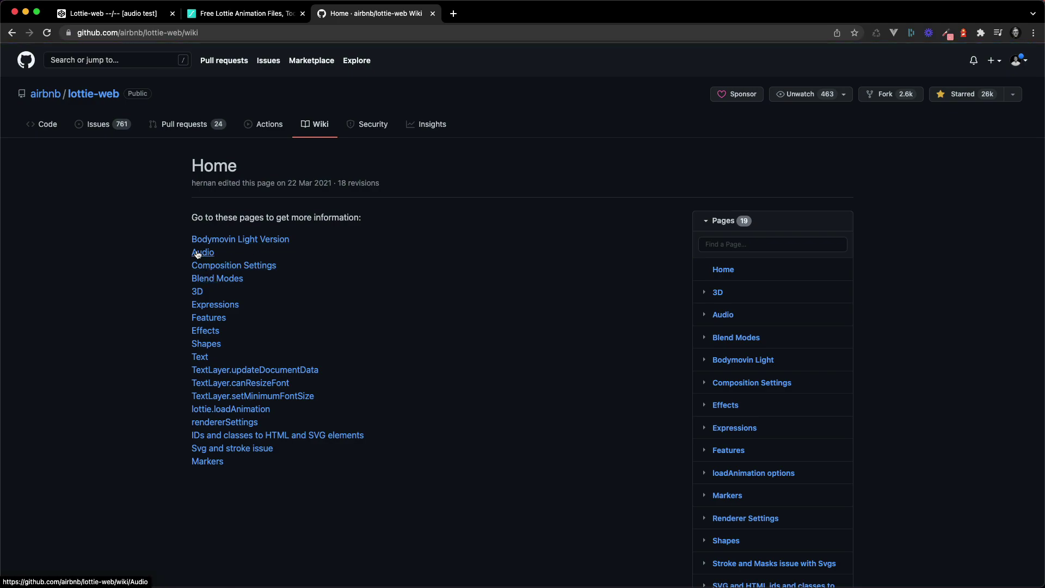
left_click(197, 253)
scroll(155, 262, "down", 15)
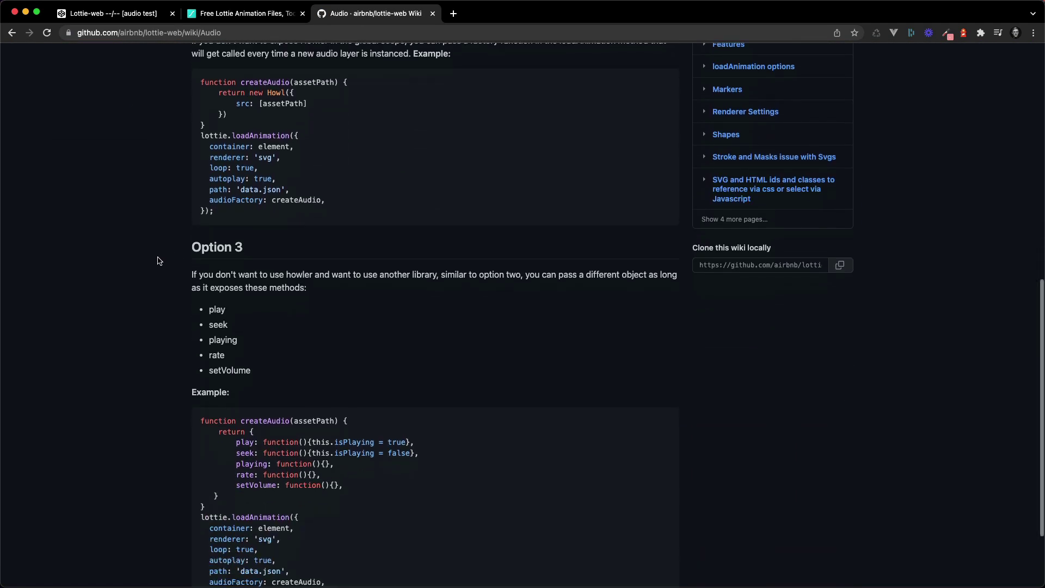
scroll(155, 262, "up", 15)
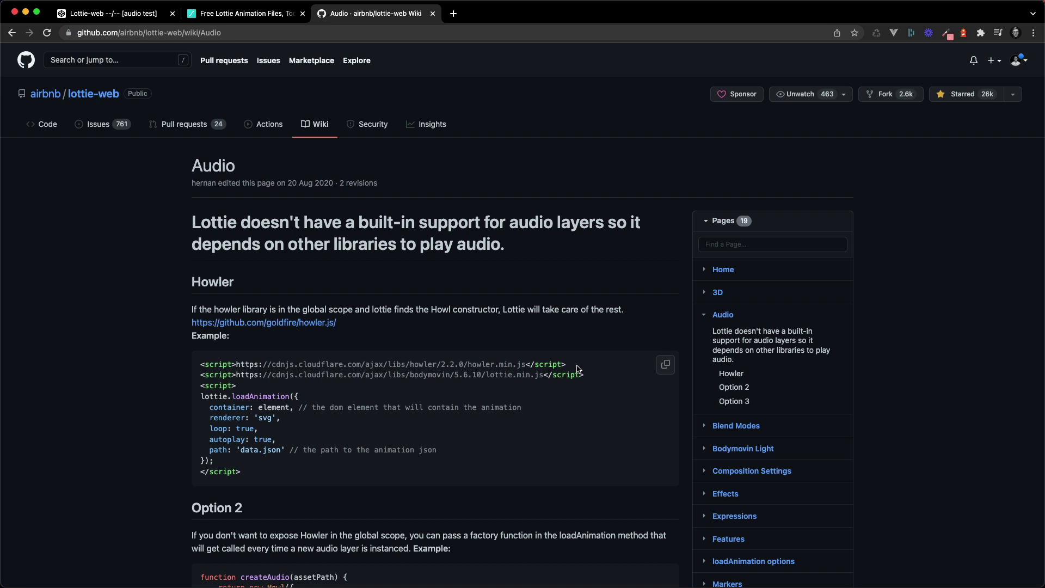
Step: Select the howler.min.js script URL in the Howler example and return to the audio test pen
left_click_drag(573, 367, 202, 363)
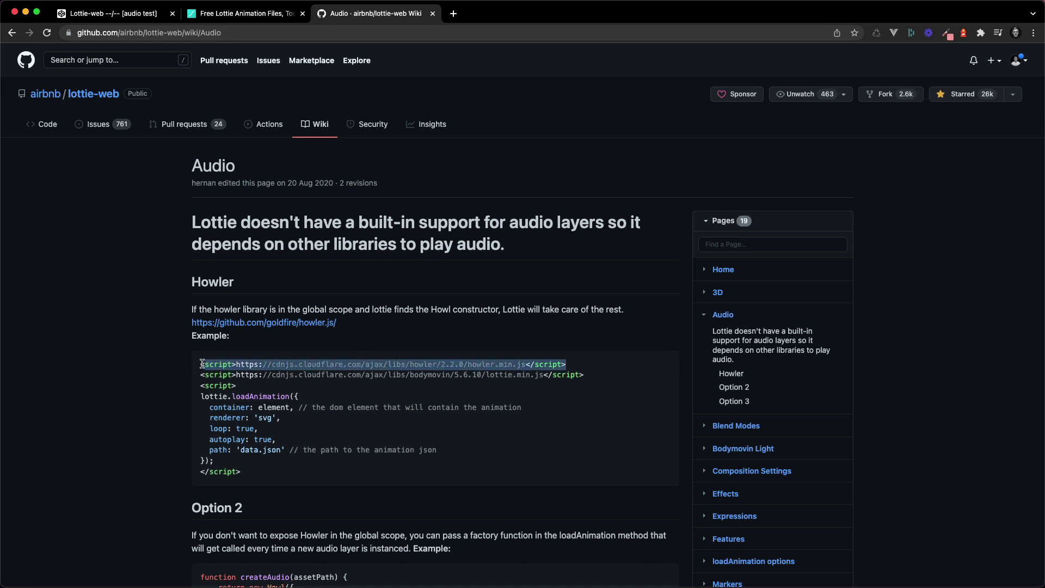
left_click(303, 367)
scroll(233, 364, "down", 1)
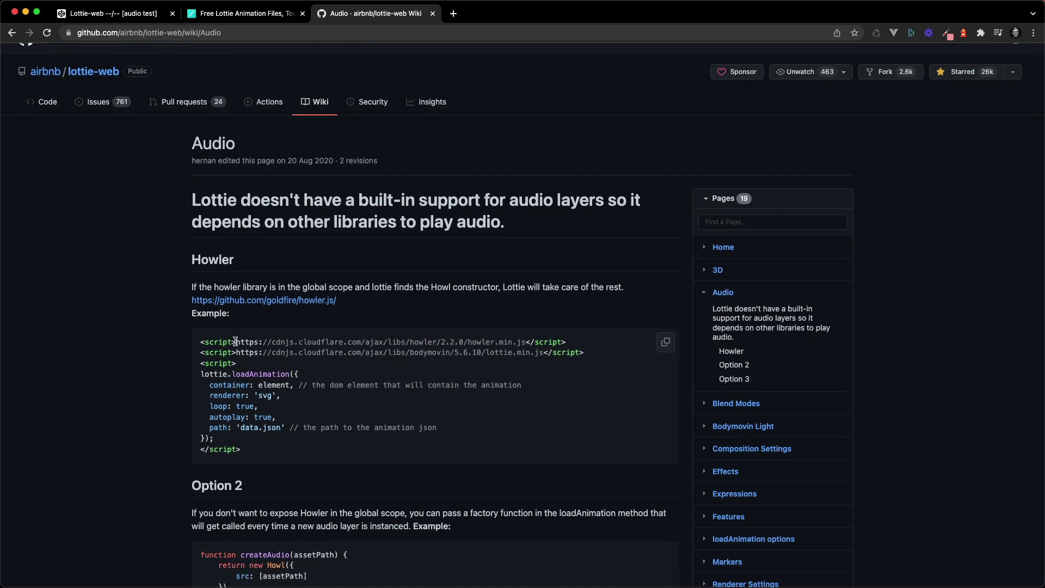
left_click_drag(236, 342, 527, 343)
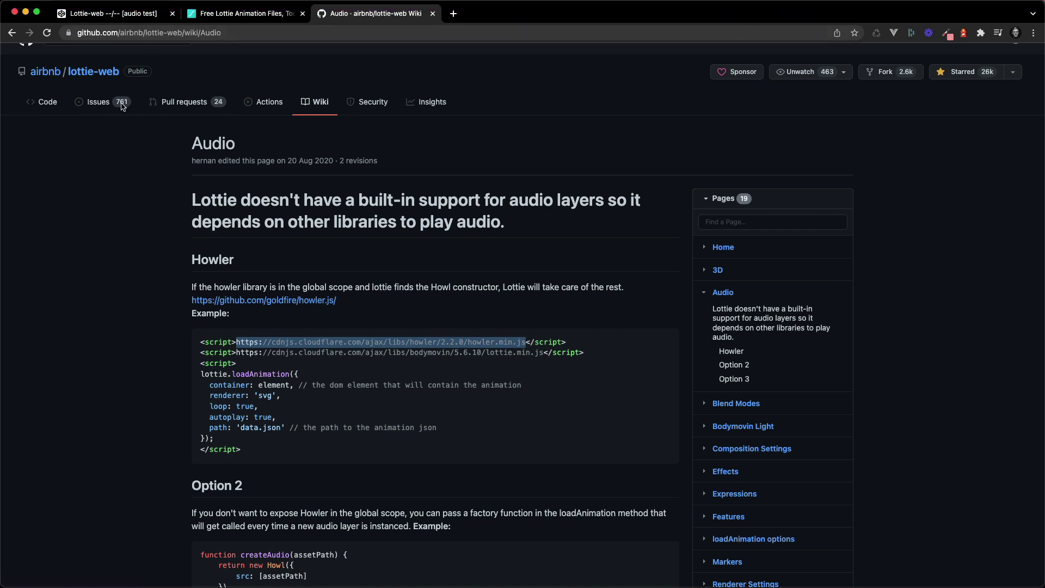
left_click(135, 16)
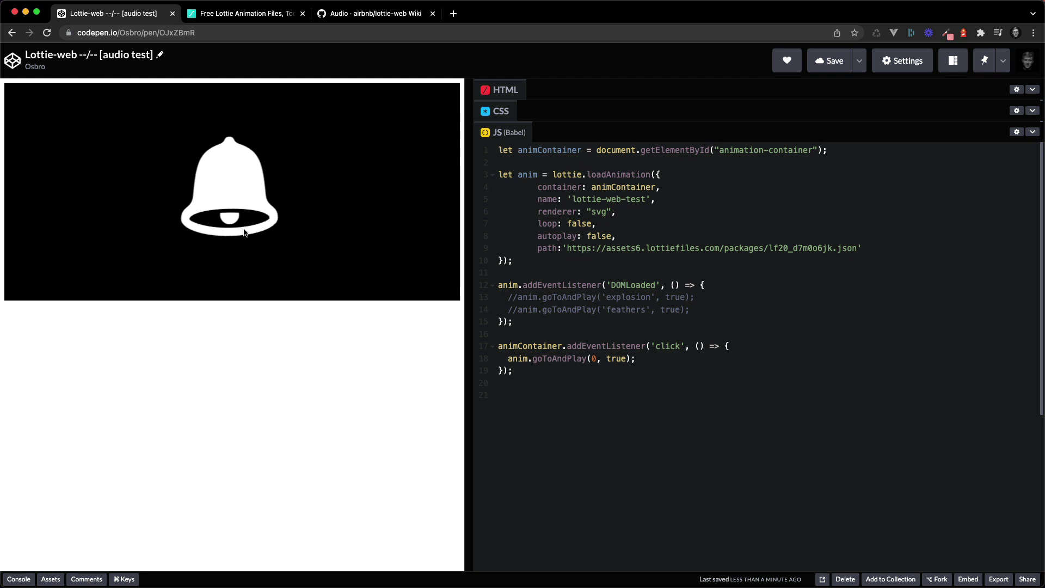
Step: Play the bell animation in the CodePen preview pane
left_click(236, 188)
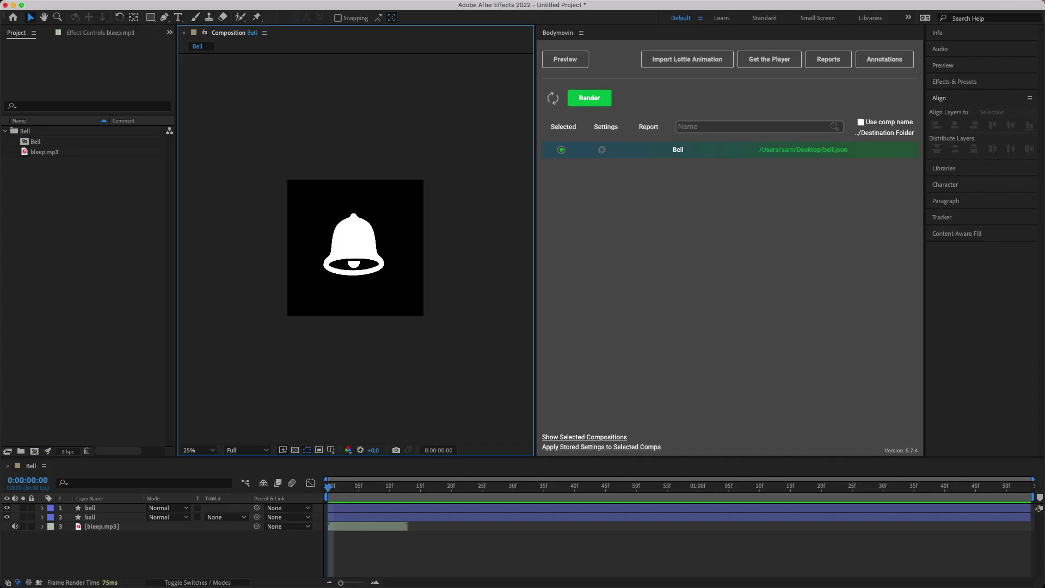
left_click(463, 551)
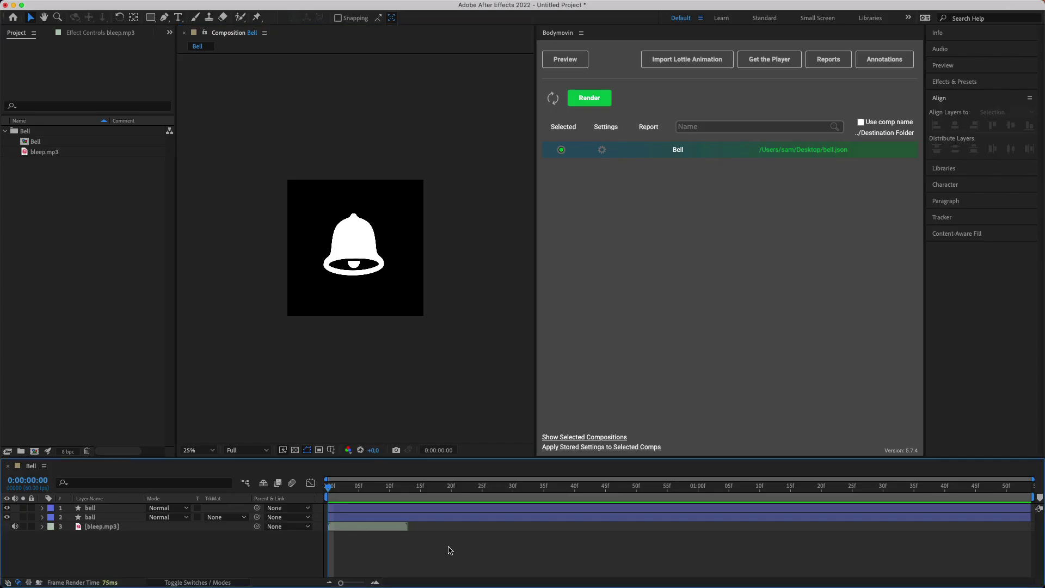
key("space")
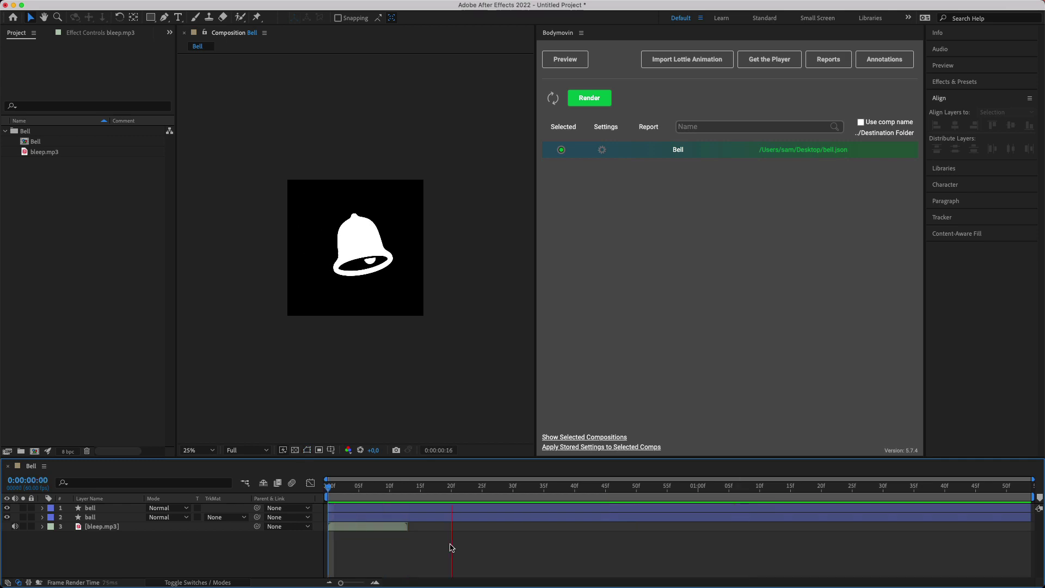
key("space")
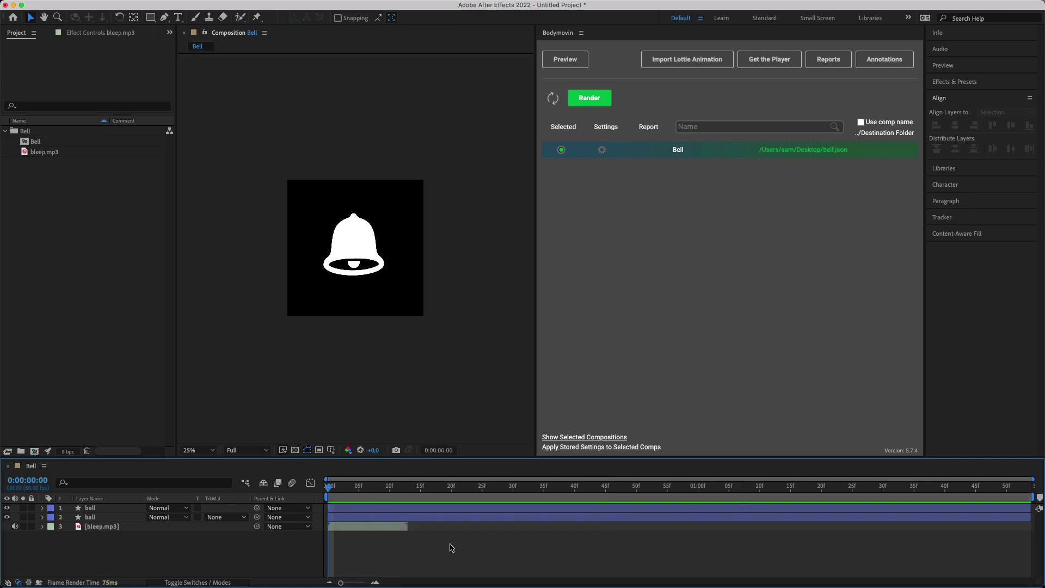
key("super+Tab")
left_click(236, 188)
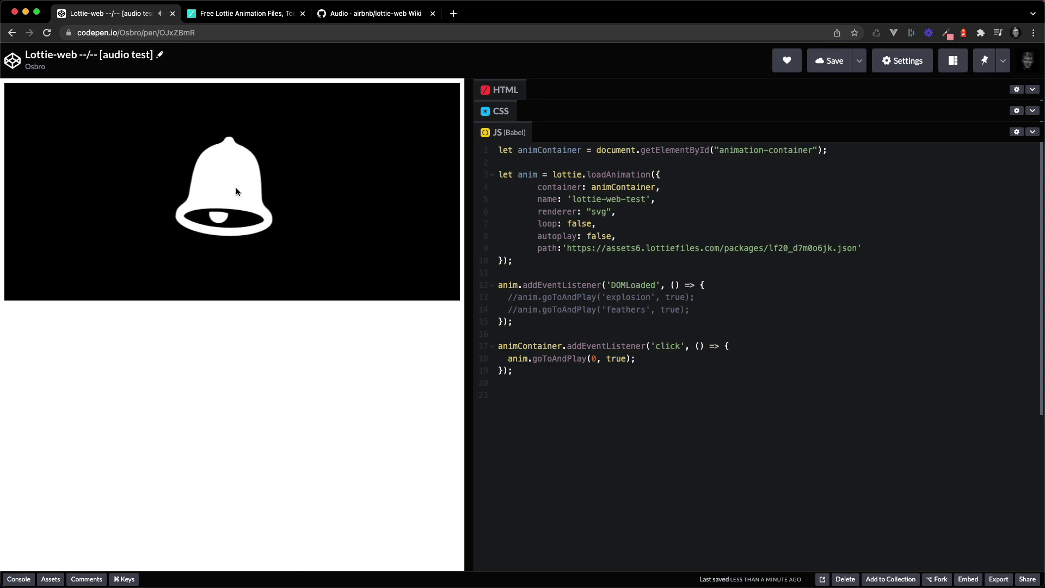
key("super+Tab")
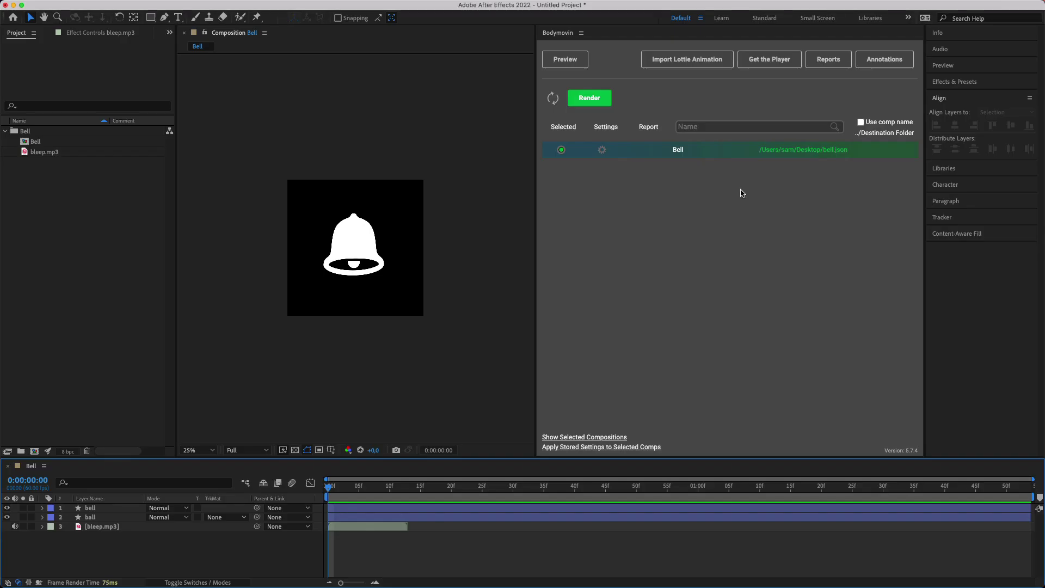
Step: Set Bell's Bodymovin audio quality to 48kbps, save, and re-render it to bell.json
left_click(602, 150)
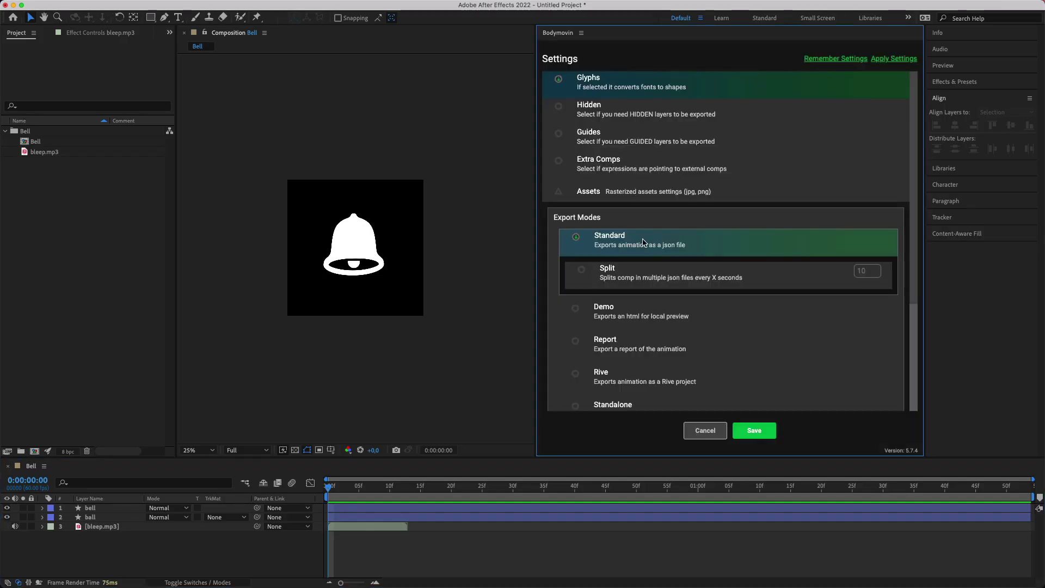
scroll(645, 243, "down", 5)
left_click(633, 397)
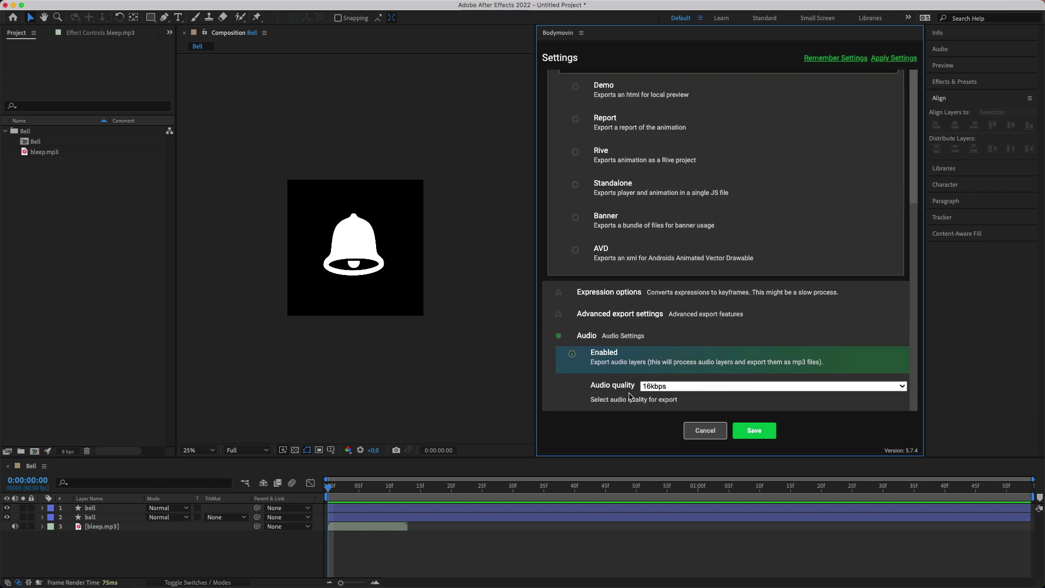
left_click(656, 387)
key("Escape")
left_click(656, 392)
left_click(652, 453)
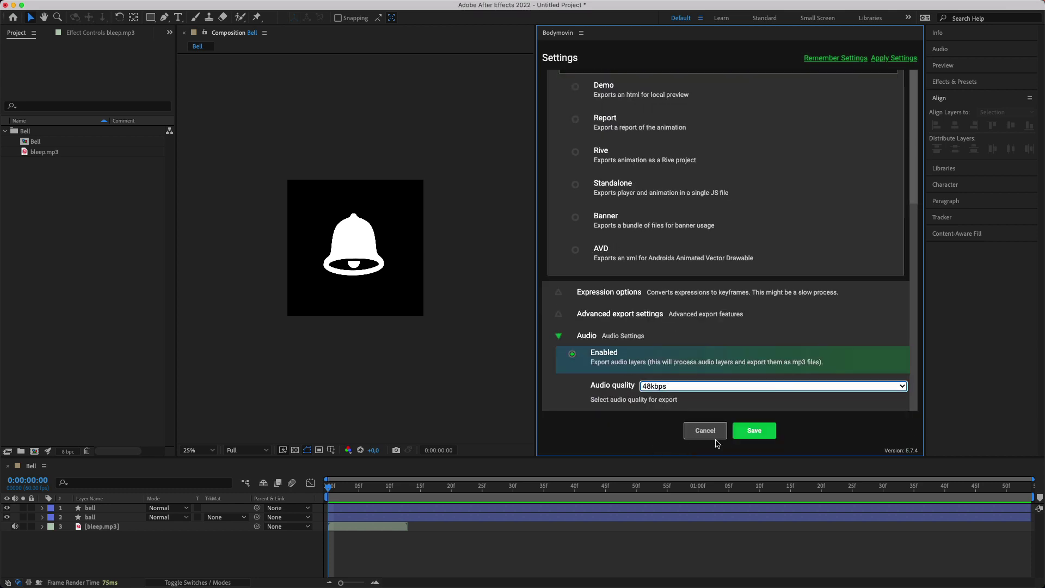
left_click(753, 431)
left_click(599, 101)
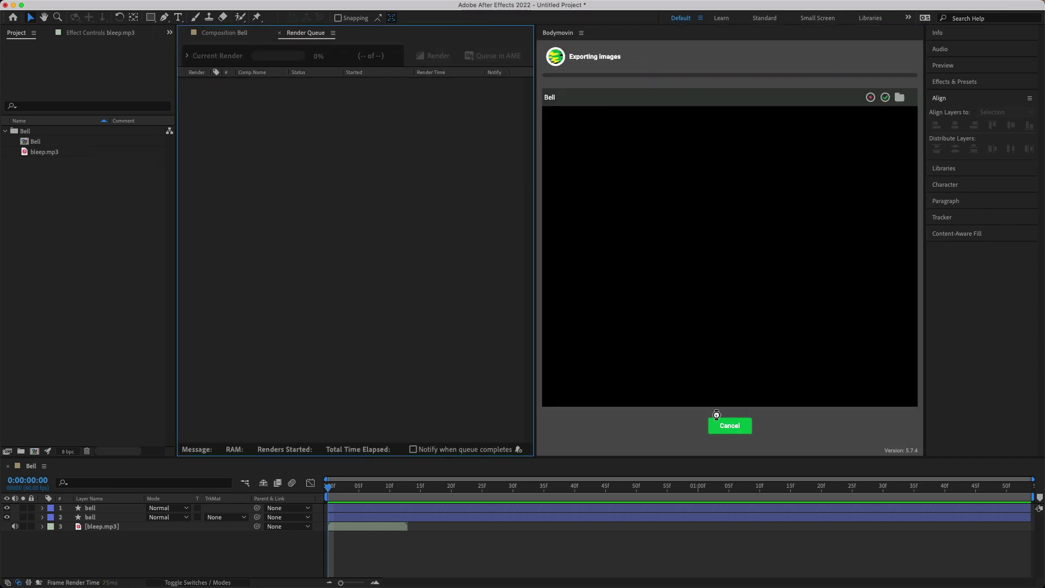
left_click(711, 430)
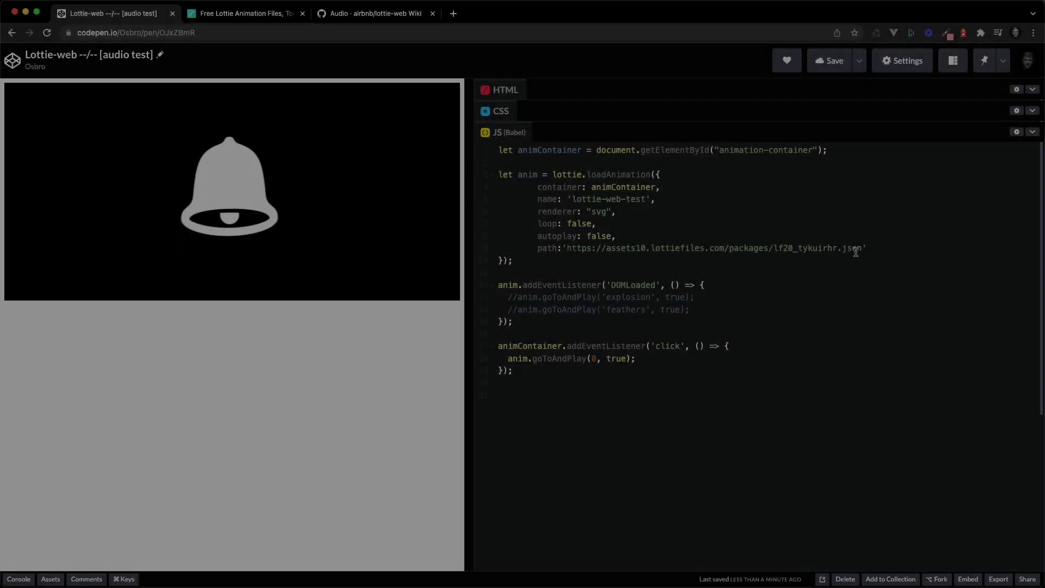
Step: Check the lf20_tykuirhr.json path on line 9, then play the bell preview with sound
left_click_drag(861, 249, 567, 248)
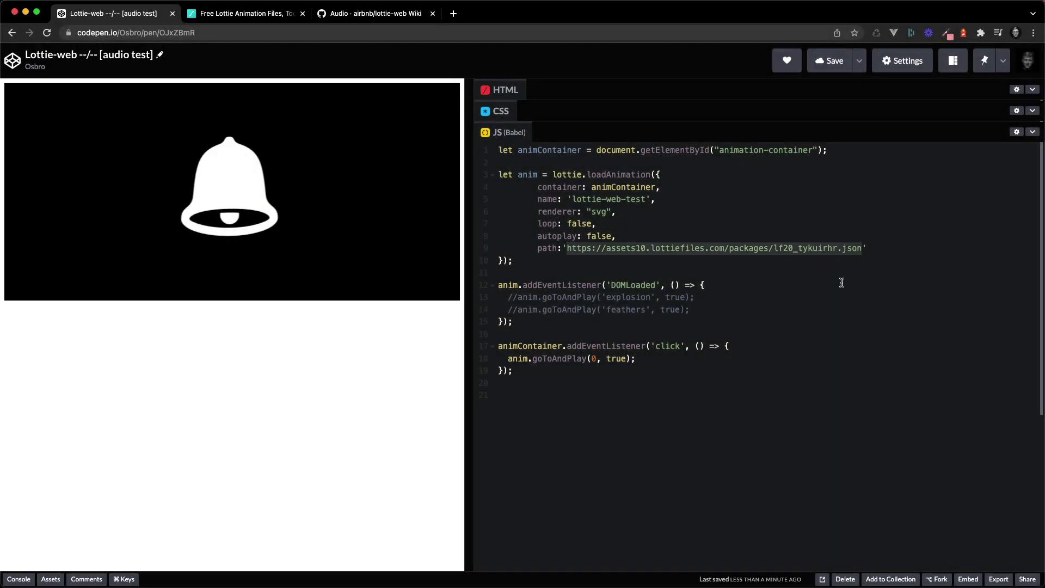
left_click(841, 283)
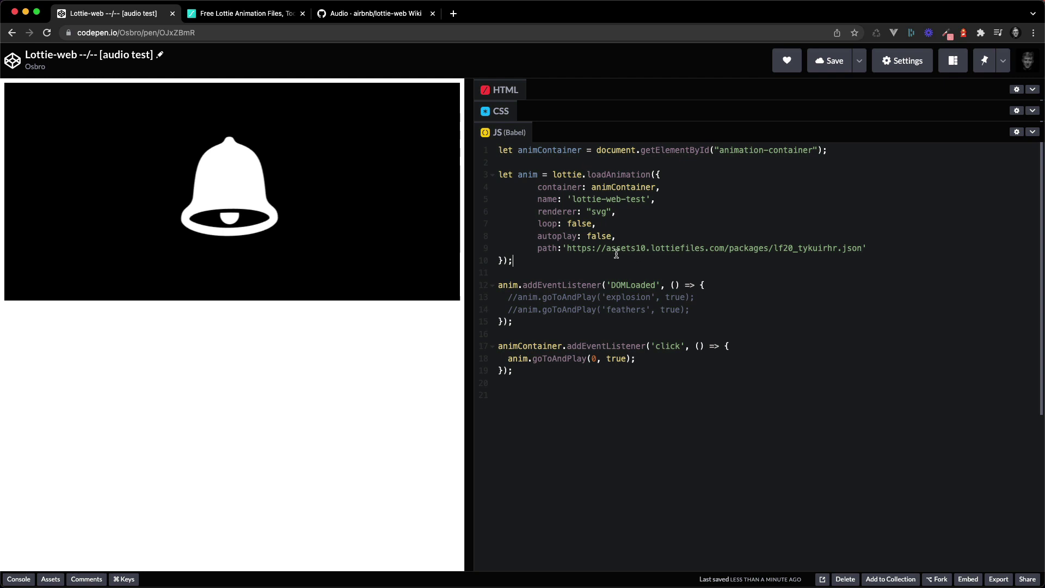
left_click(222, 199)
Step: Back on the lottie-web Audio wiki, deselect the howler.min.js URL and scroll to the top
left_click(366, 15)
left_click(297, 372)
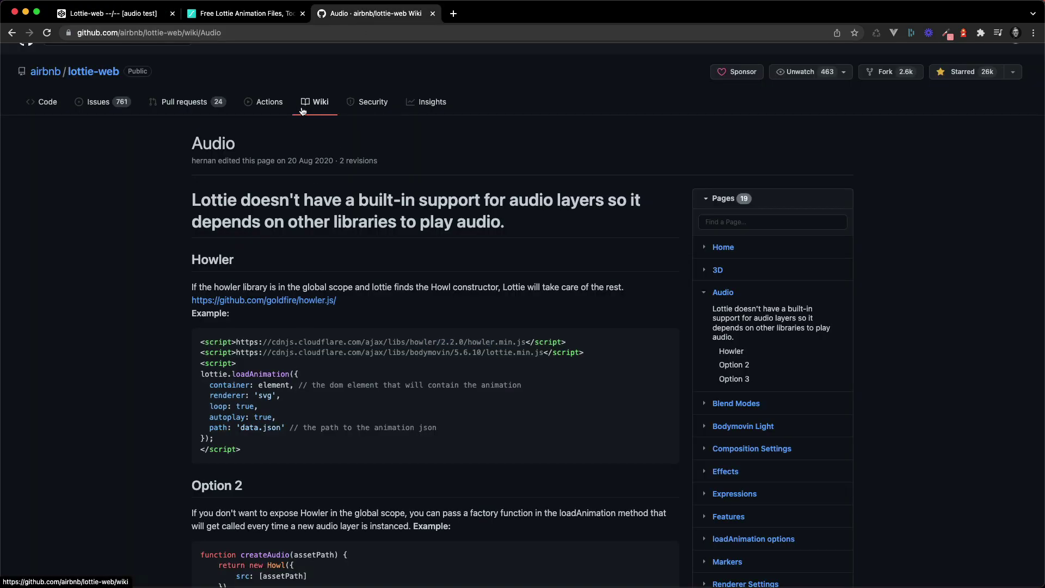
scroll(218, 163, "up", 1)
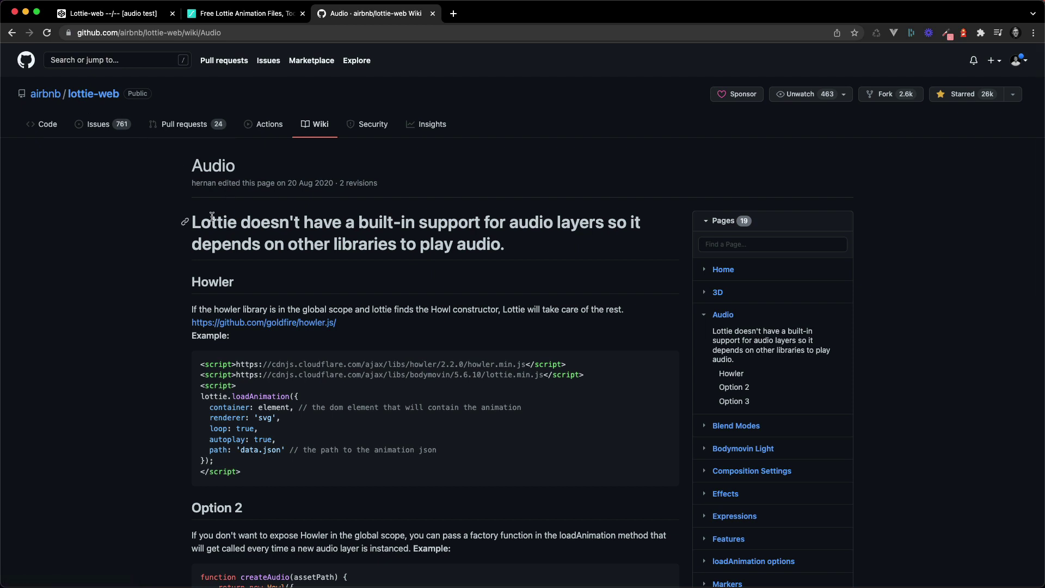